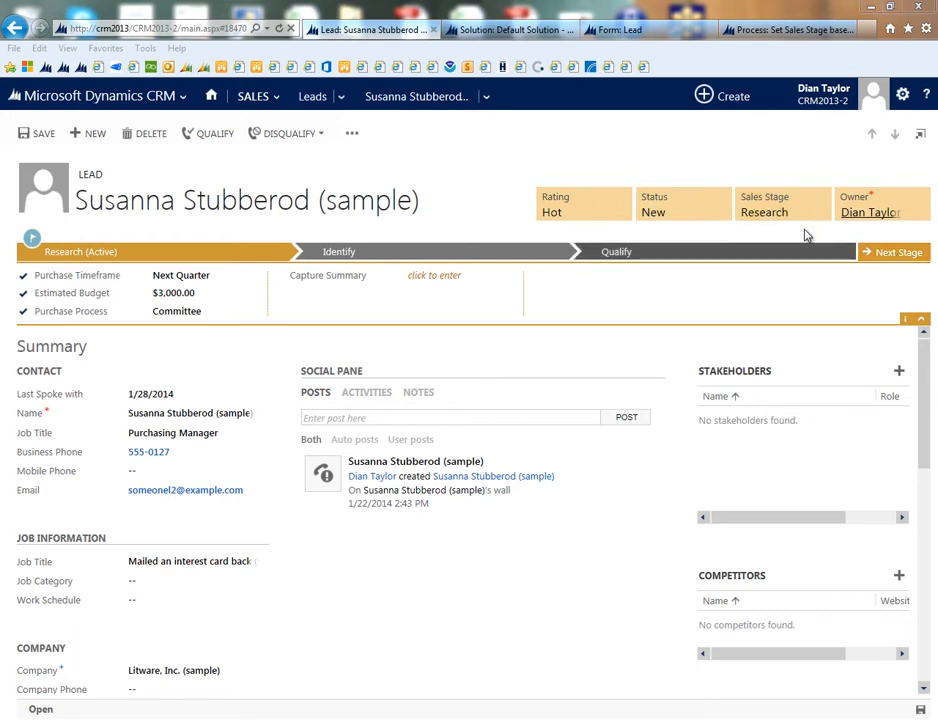
# Advance the lead's business process flow from Research through Identify to Qualify, and move it back one stage to Identify.
pyautogui.click(898, 253)
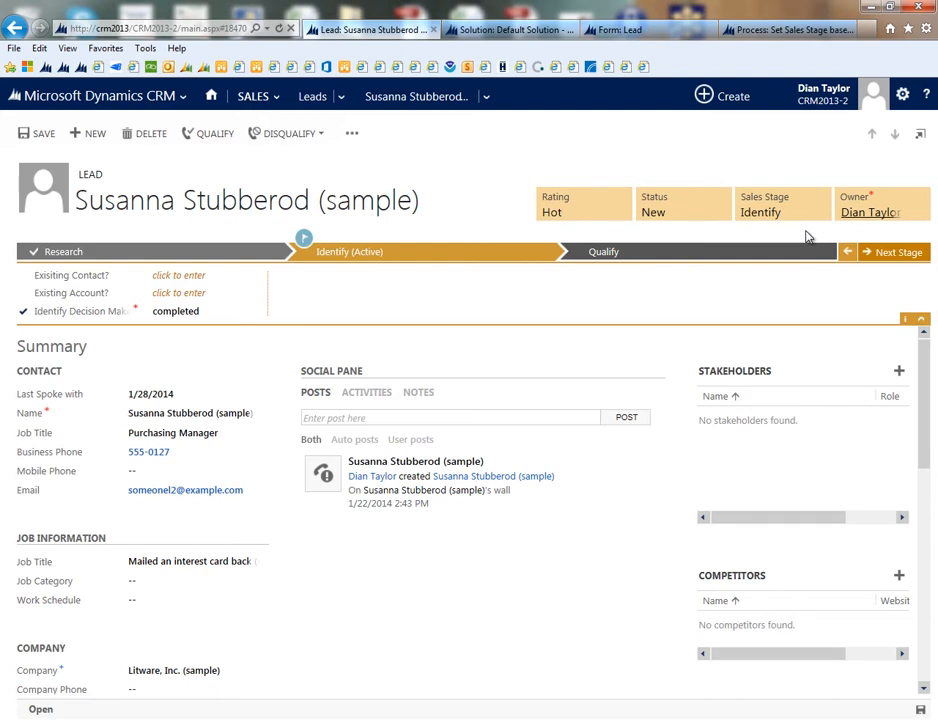
pyautogui.click(885, 256)
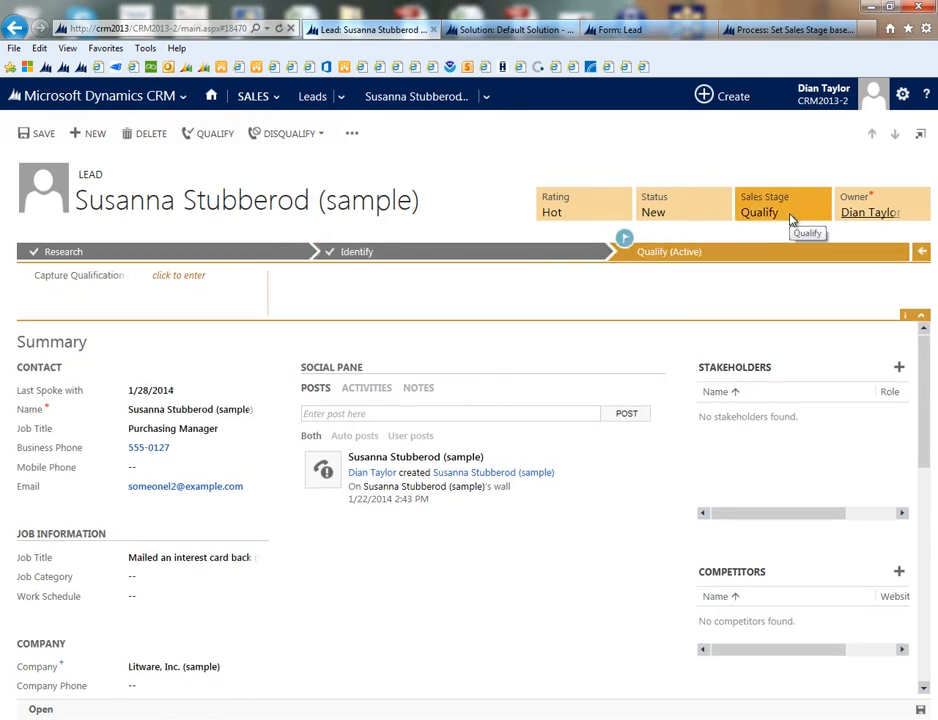
pyautogui.click(922, 256)
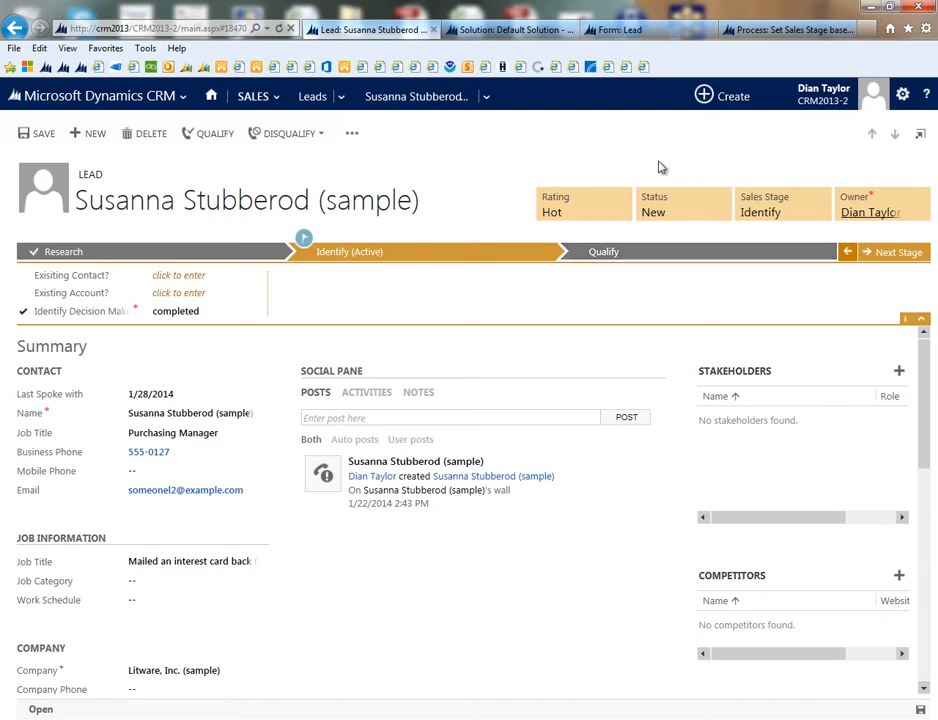
# Examine the Sales Stage field on the Lead form, including its display properties, field definition and the options of its option set.
pyautogui.click(636, 30)
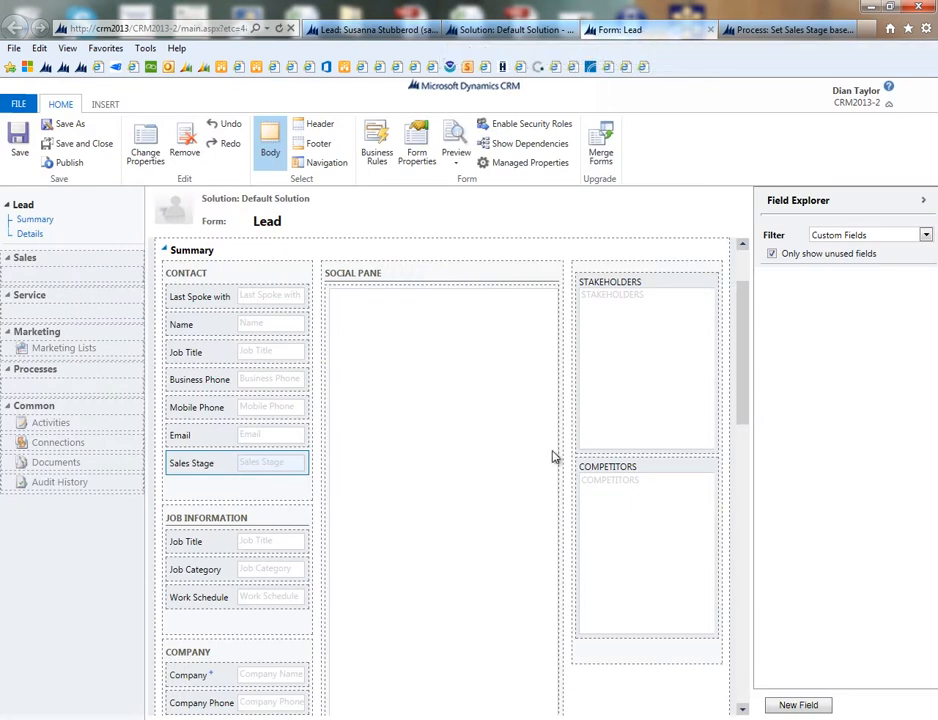
pyautogui.moveTo(209, 471); pyautogui.dragTo(229, 470)
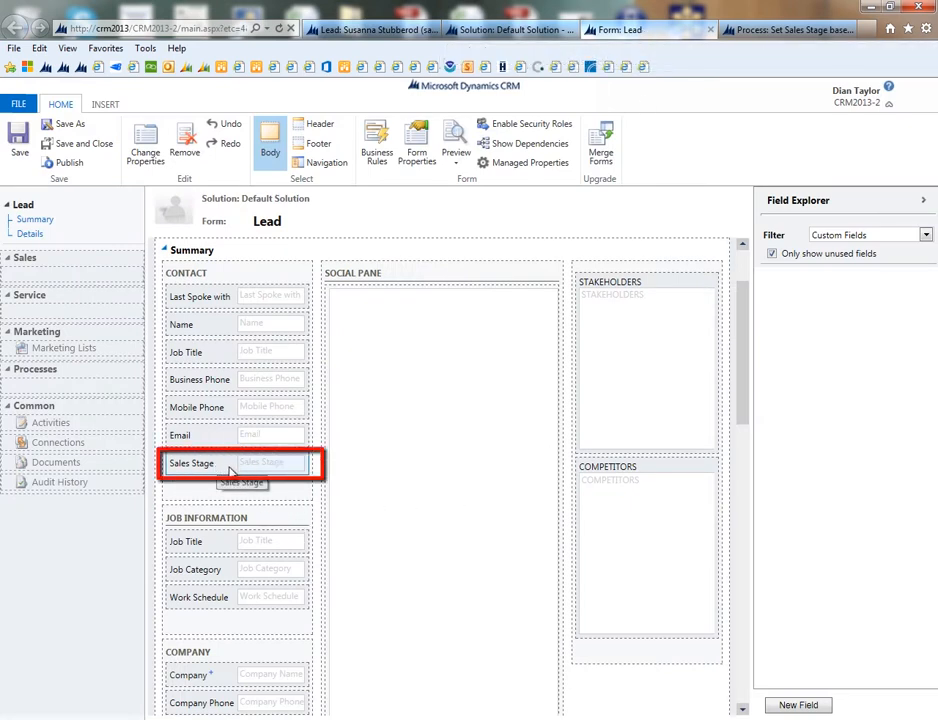
pyautogui.doubleClick(229, 470)
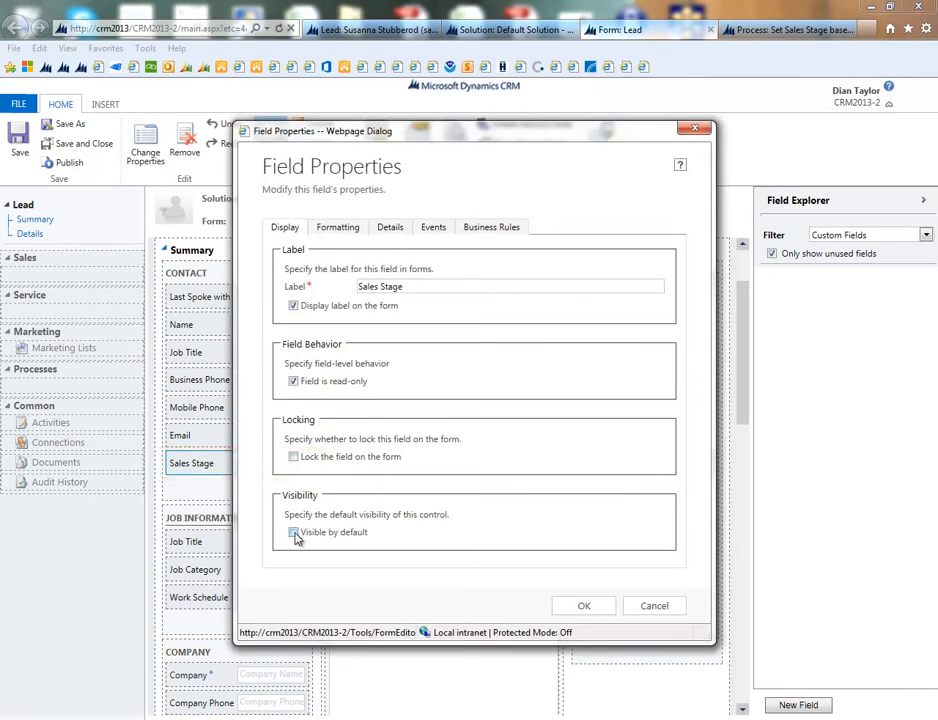
pyautogui.click(389, 230)
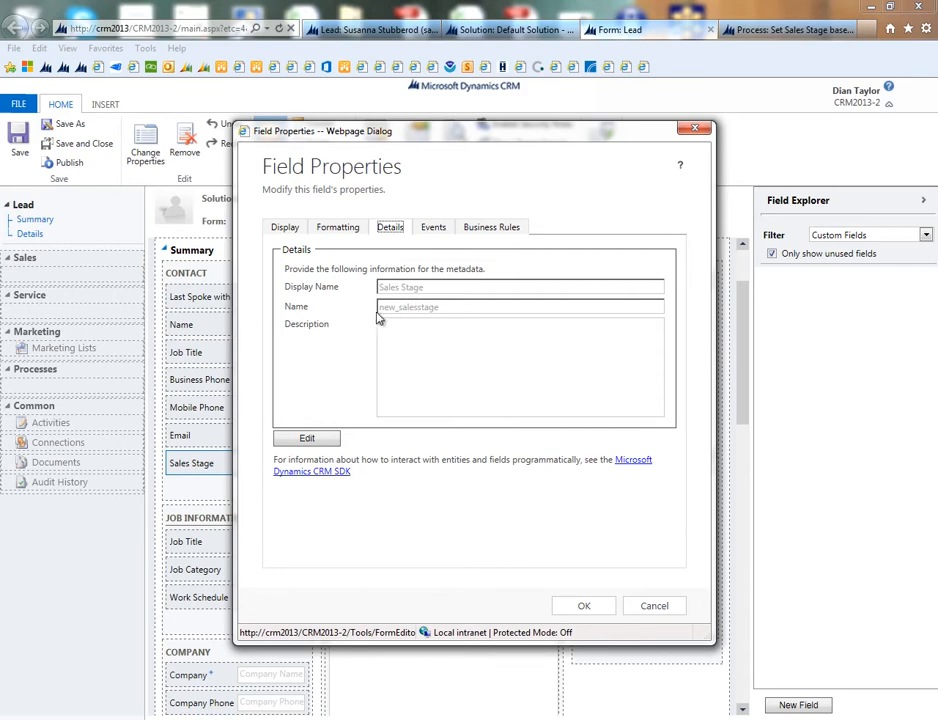
pyautogui.click(311, 439)
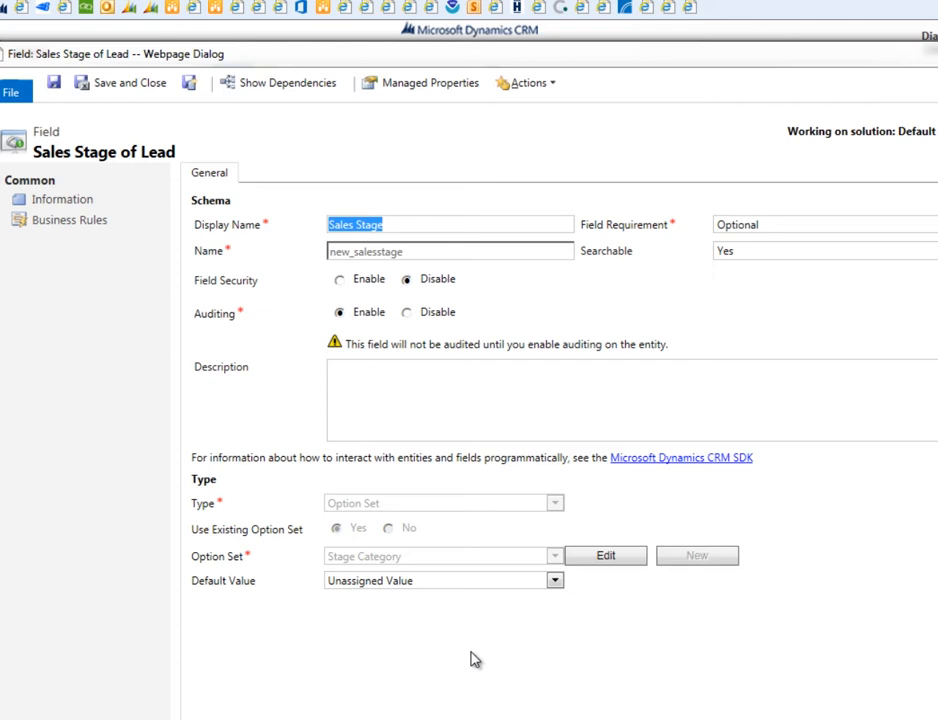
pyautogui.click(603, 561)
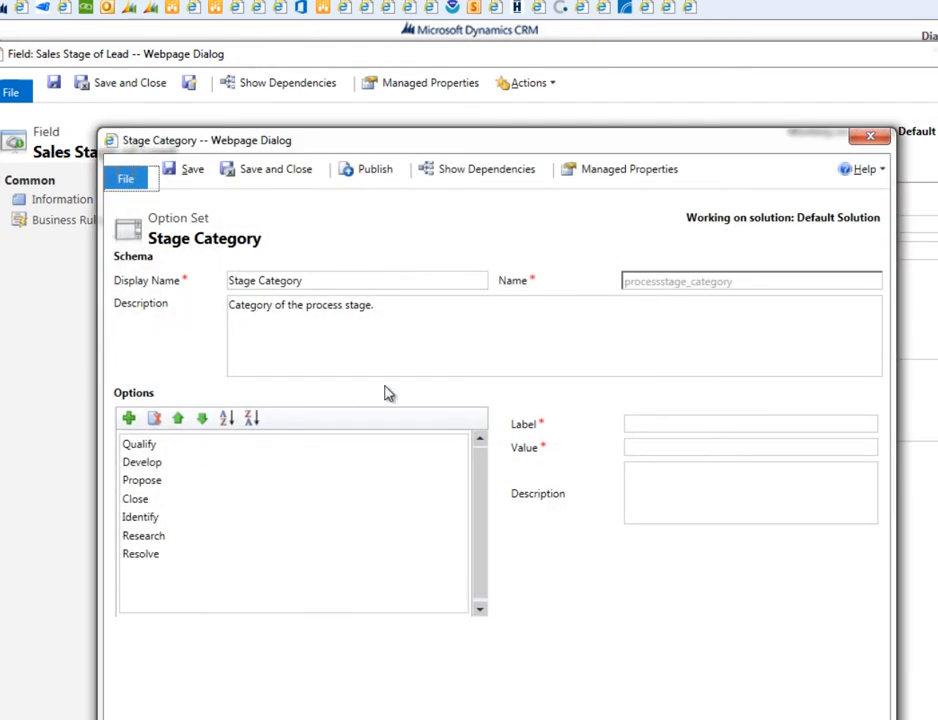
pyautogui.click(871, 142)
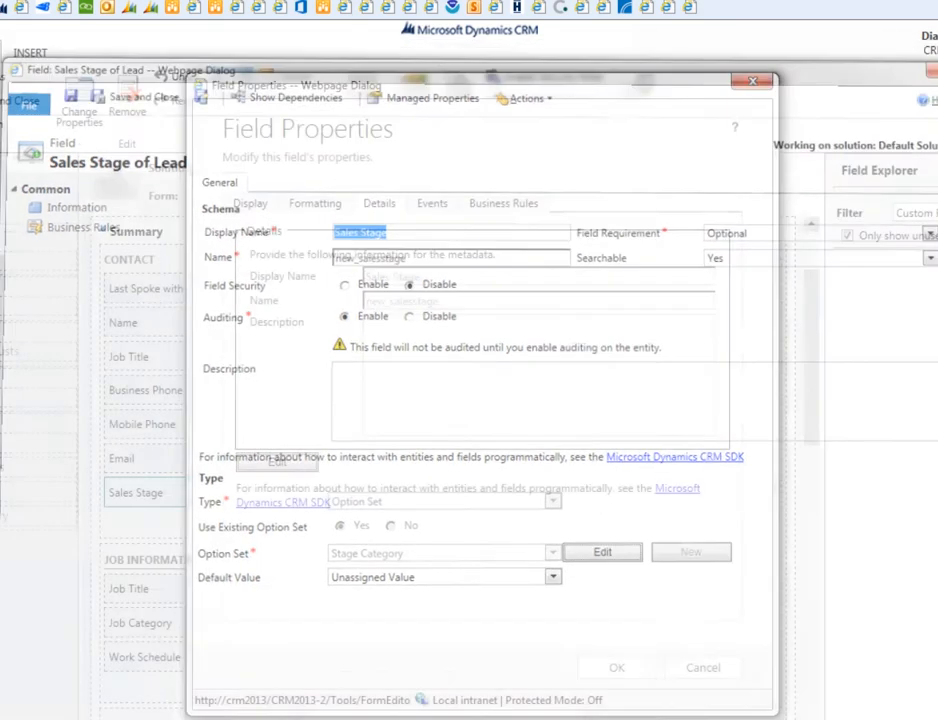
pyautogui.click(755, 85)
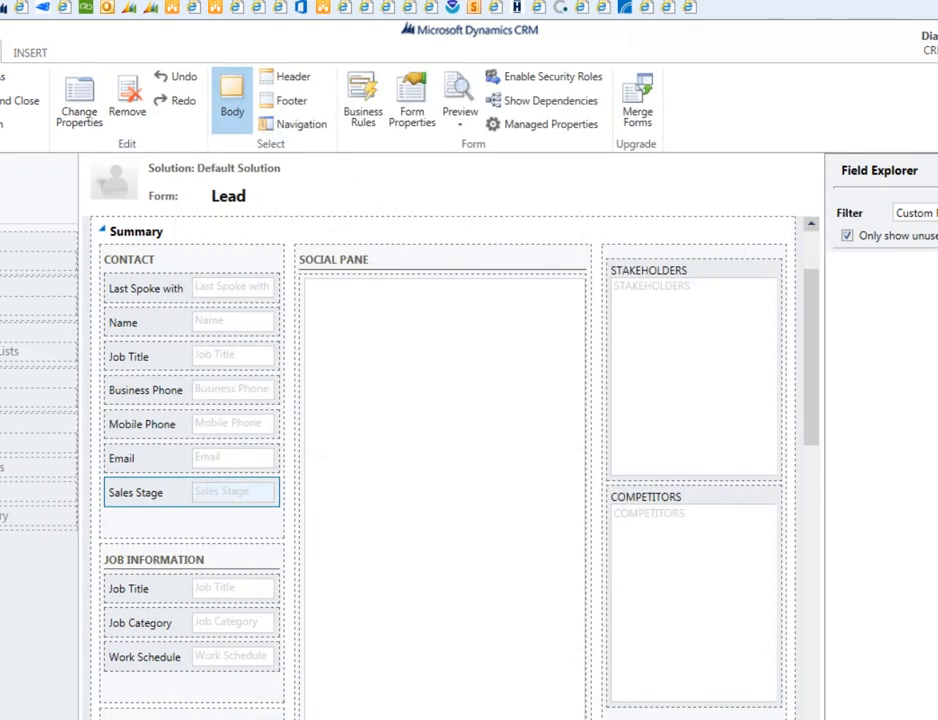
# Deactivate the "Set Sales Stage based on Business Process Flow" workflow so it can be edited.
pyautogui.click(535, 1)
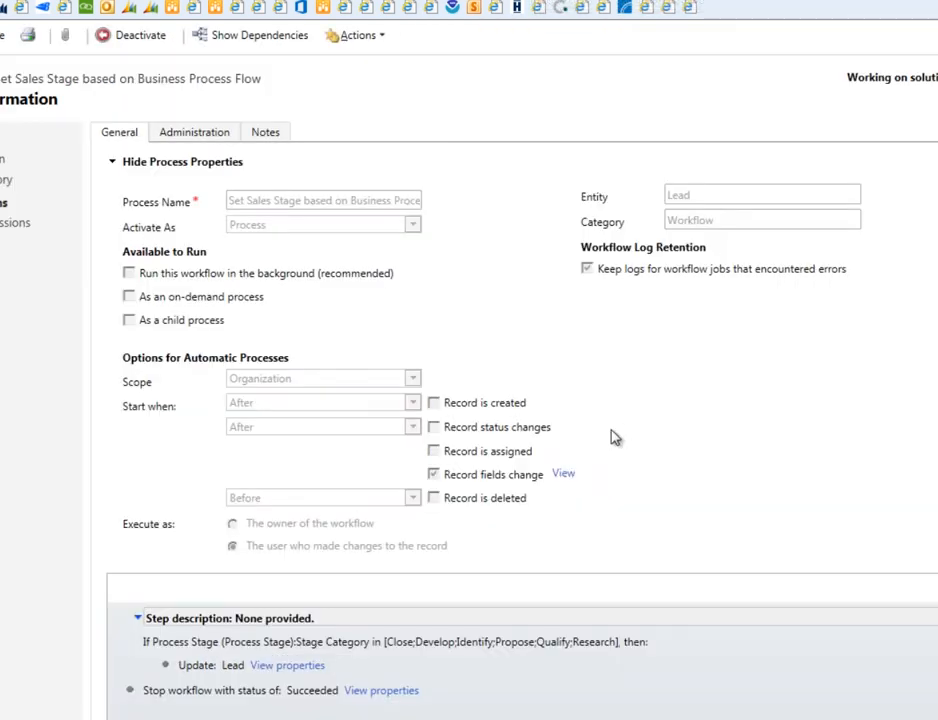
pyautogui.scroll(-2, 613, 435)
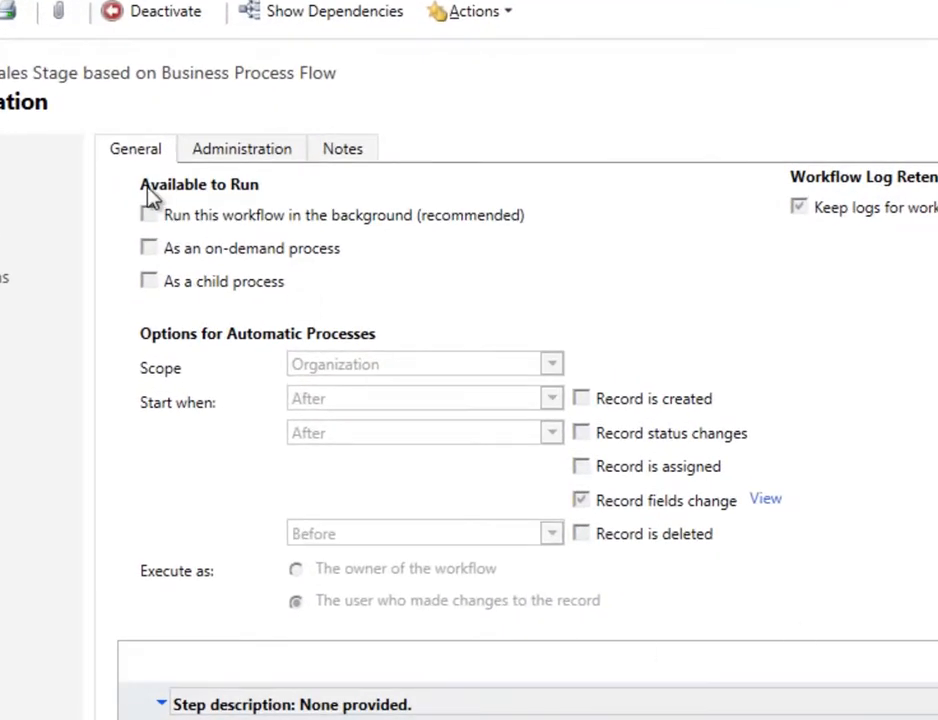
pyautogui.click(135, 16)
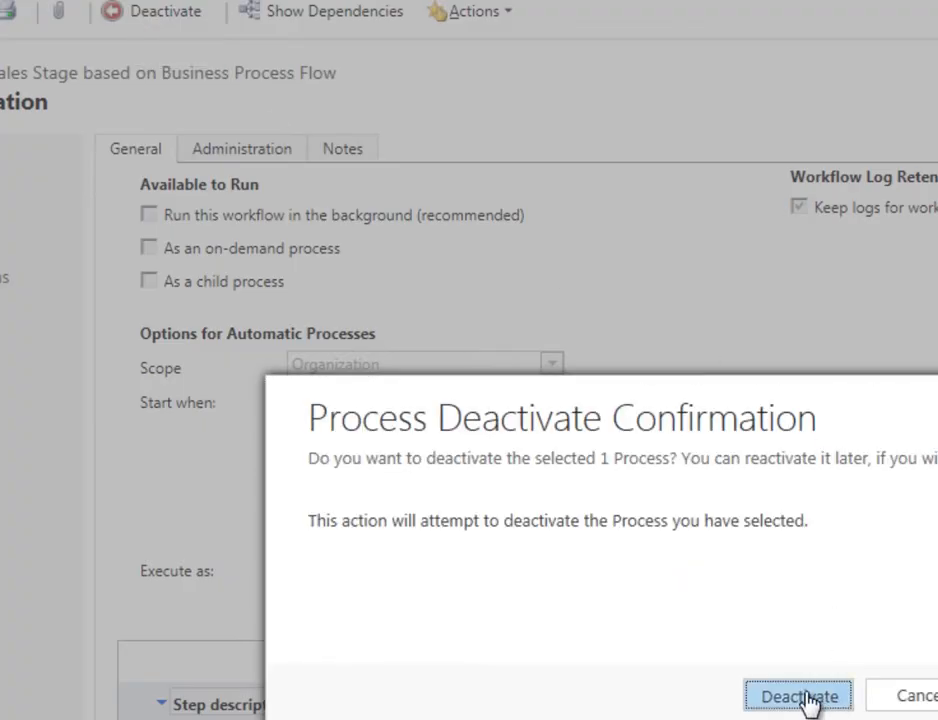
pyautogui.click(806, 697)
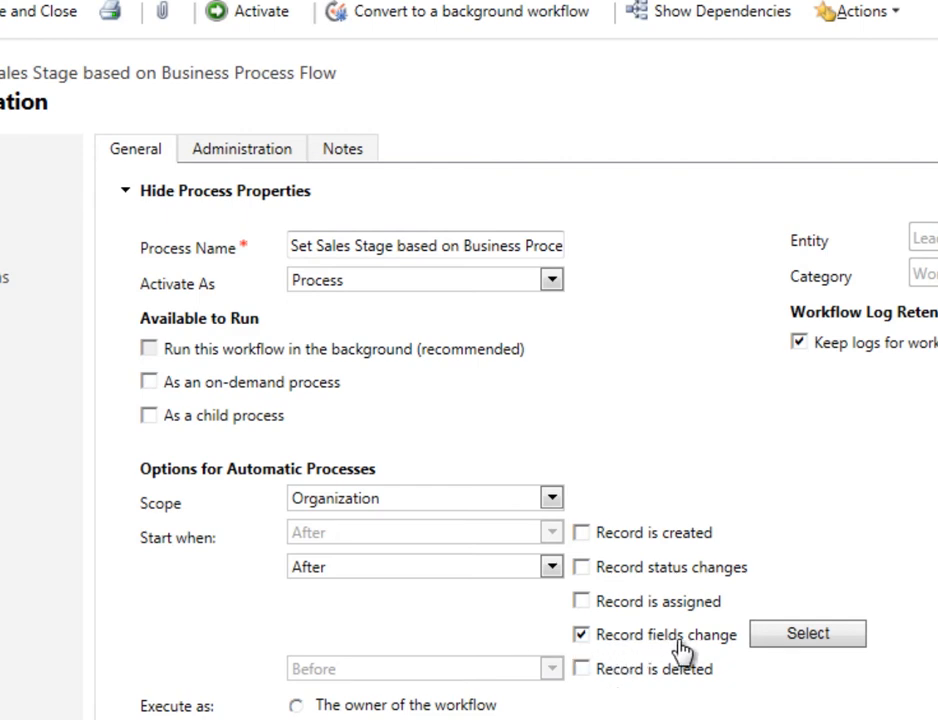
# Review the record fields the workflow monitors for changes, down to the Process Stage entry, and accept the selection.
pyautogui.click(800, 640)
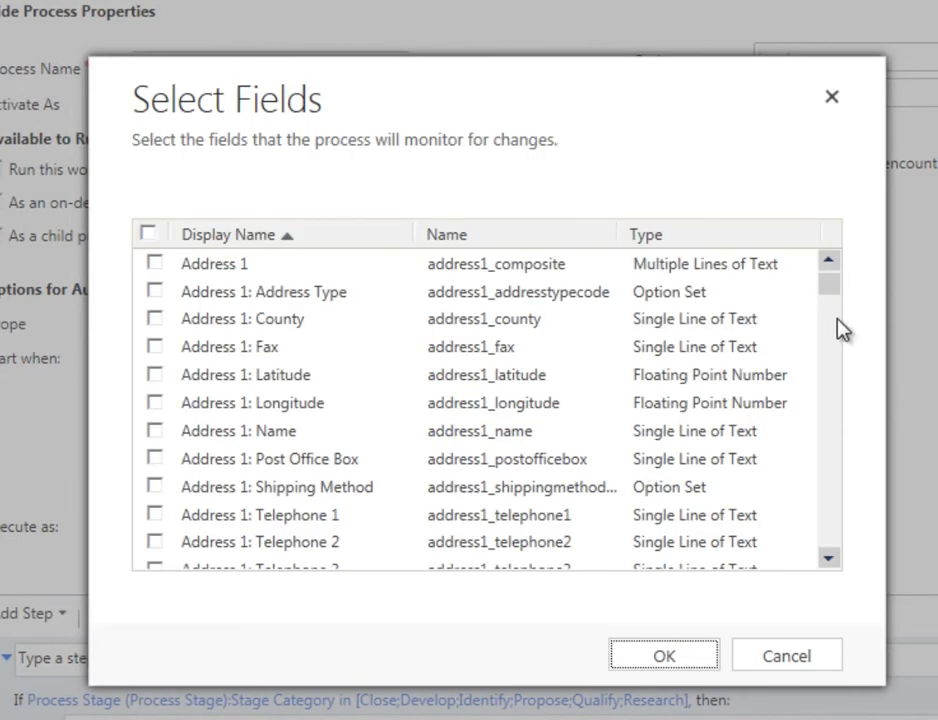
pyautogui.moveTo(828, 302); pyautogui.dragTo(865, 494)
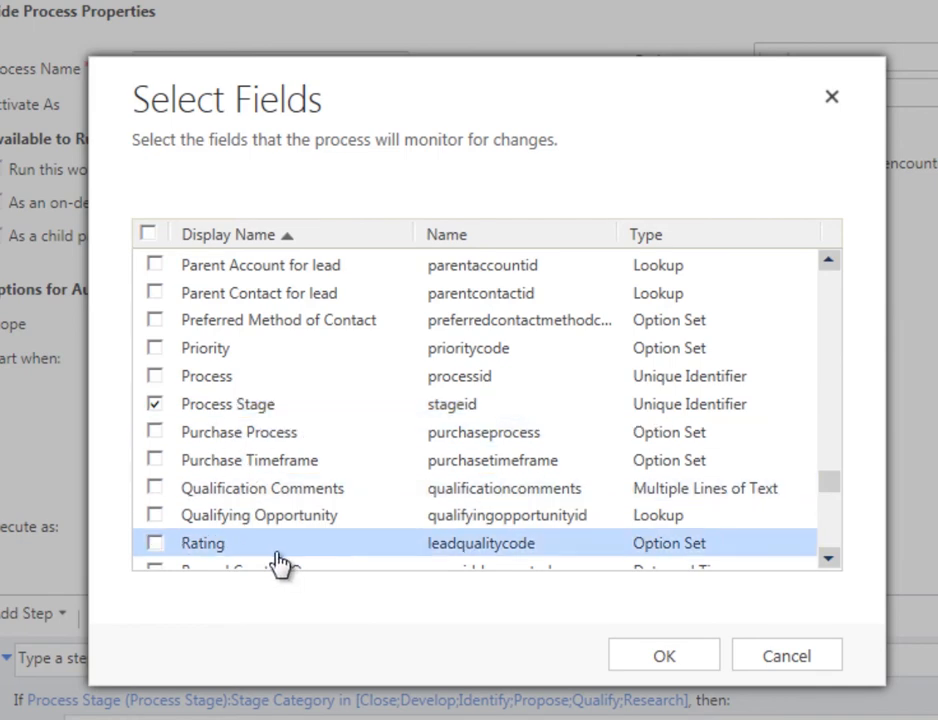
pyautogui.click(641, 665)
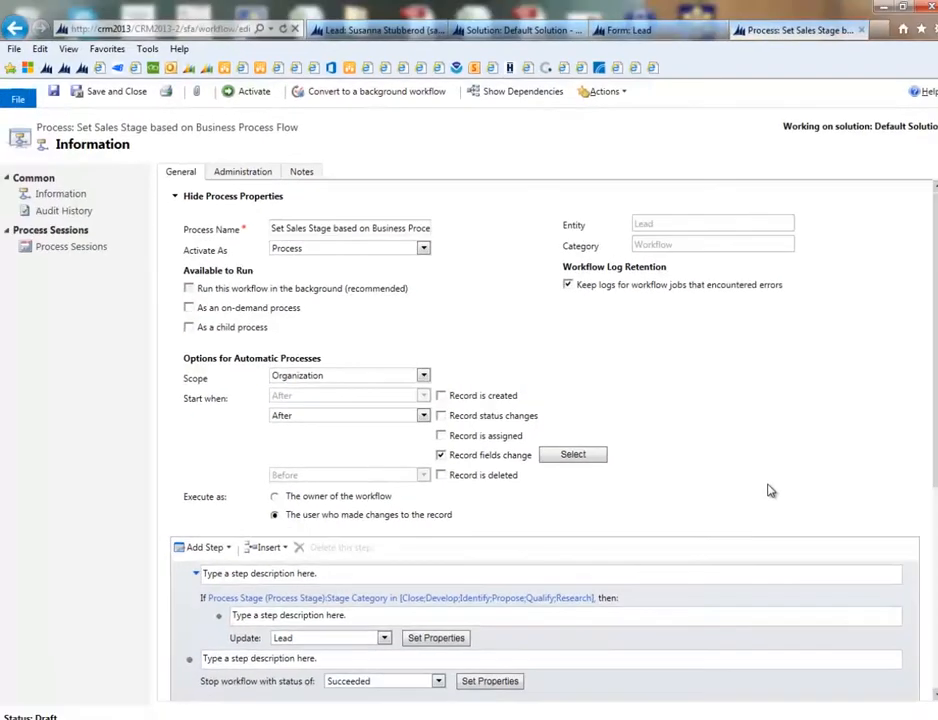
# Examine the workflow's Process Stage condition, including its Stage Category attribute, operator, selected values and the related entity it draws from.
pyautogui.scroll(-1, 769, 489)
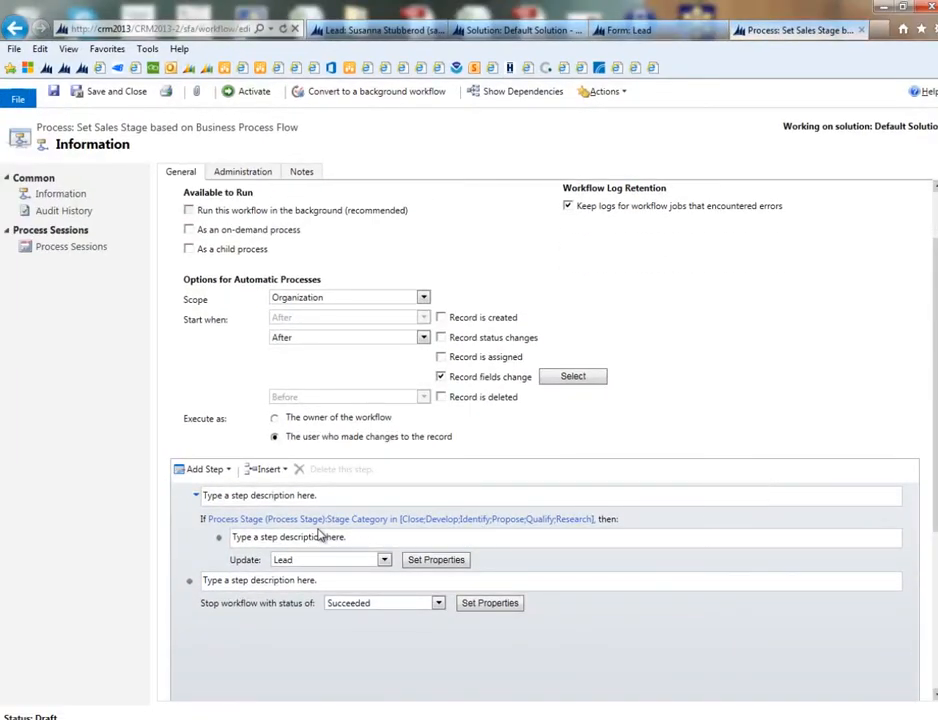
pyautogui.click(266, 521)
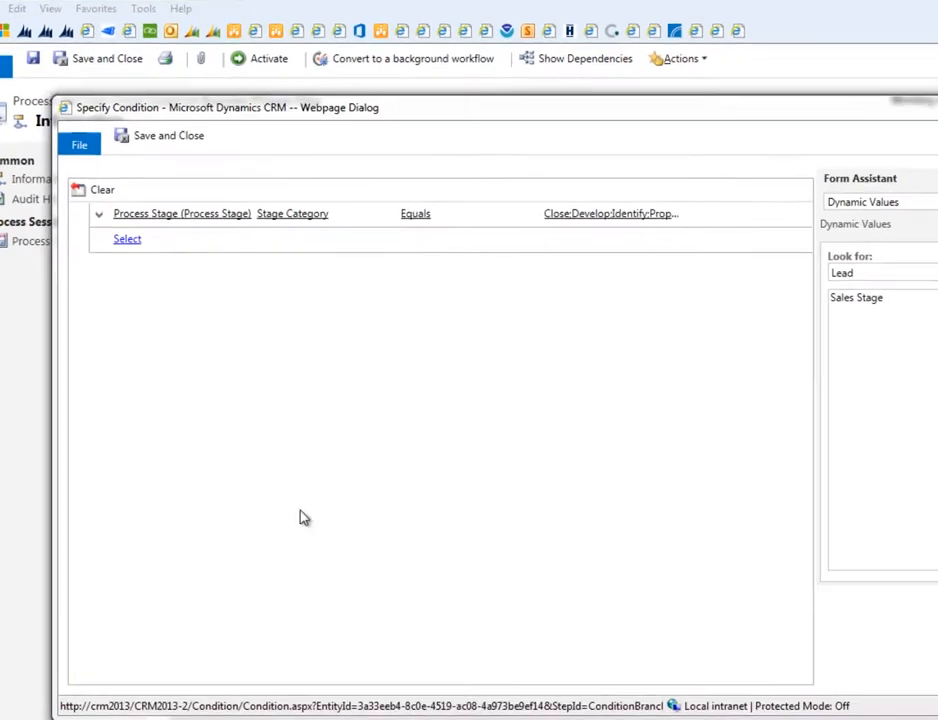
pyautogui.click(289, 214)
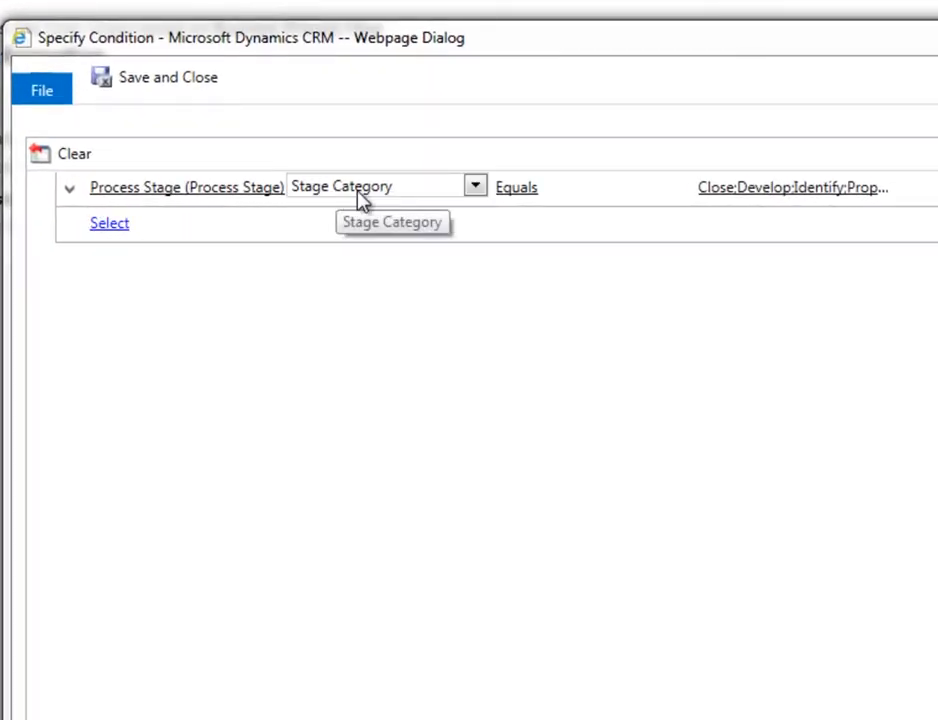
pyautogui.click(516, 189)
pyautogui.click(724, 188)
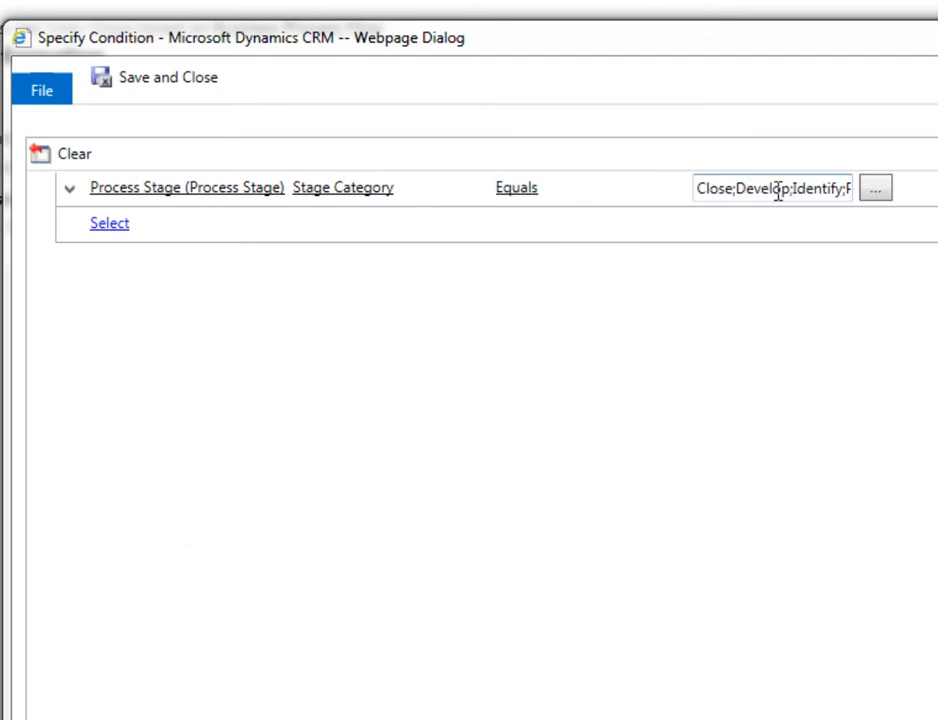
pyautogui.click(875, 190)
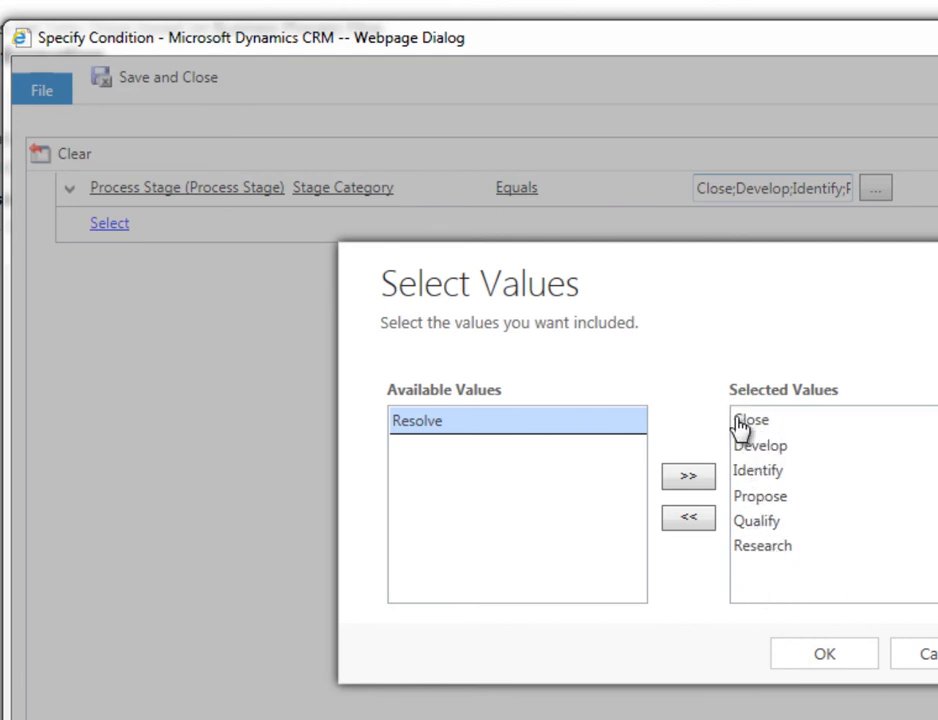
pyautogui.click(922, 657)
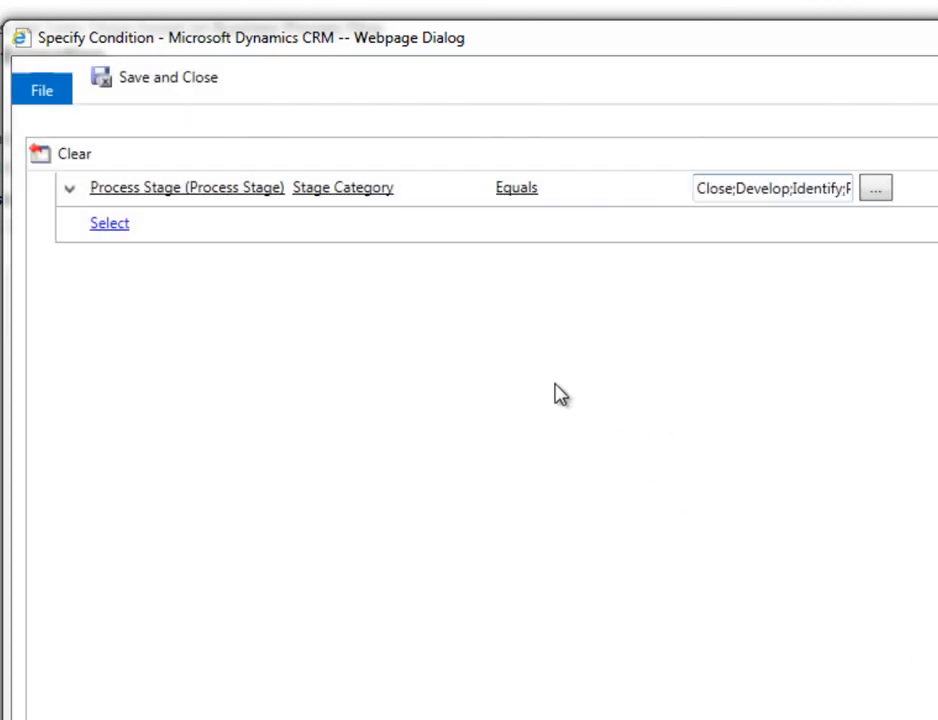
pyautogui.click(272, 188)
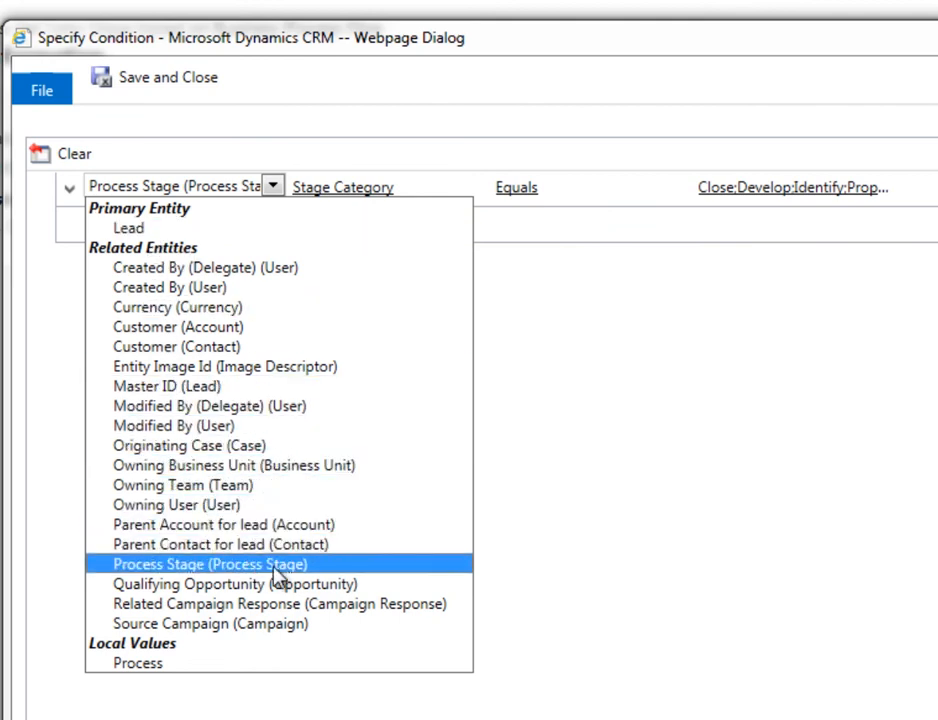
pyautogui.click(338, 570)
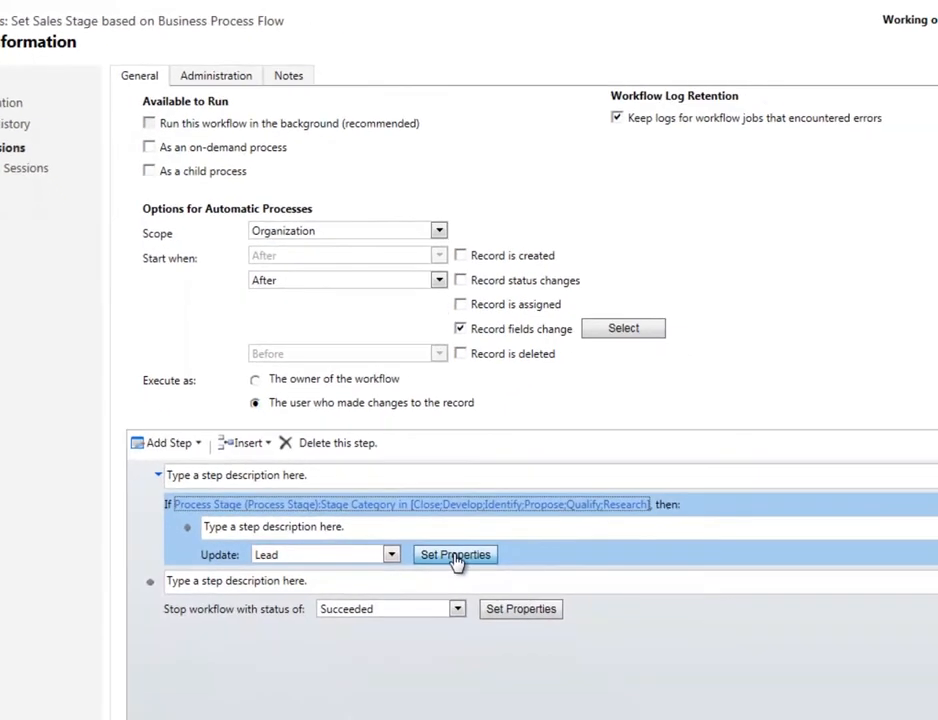
# Open the properties of the workflow's Update Lead step and clear the value in its Sales Stage field.
pyautogui.click(456, 558)
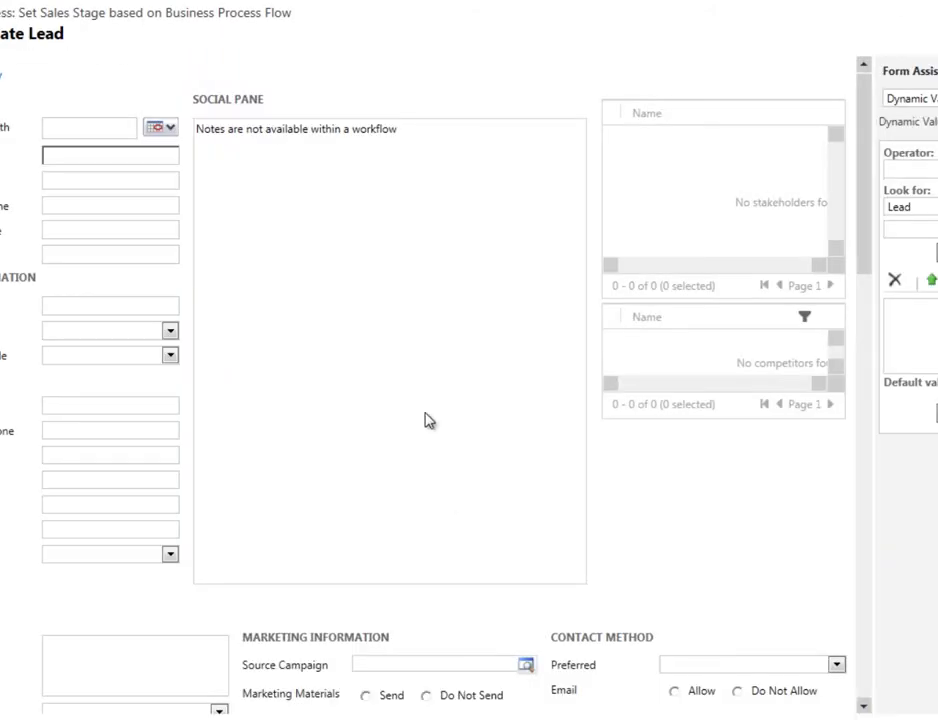
pyautogui.scroll(-10, 428, 420)
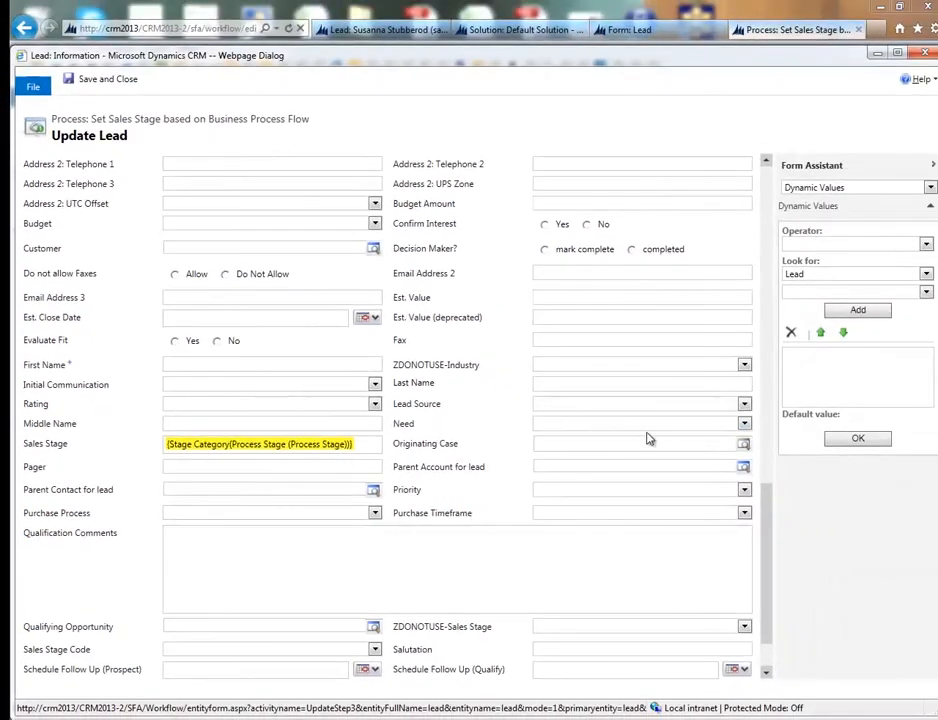
pyautogui.click(361, 444)
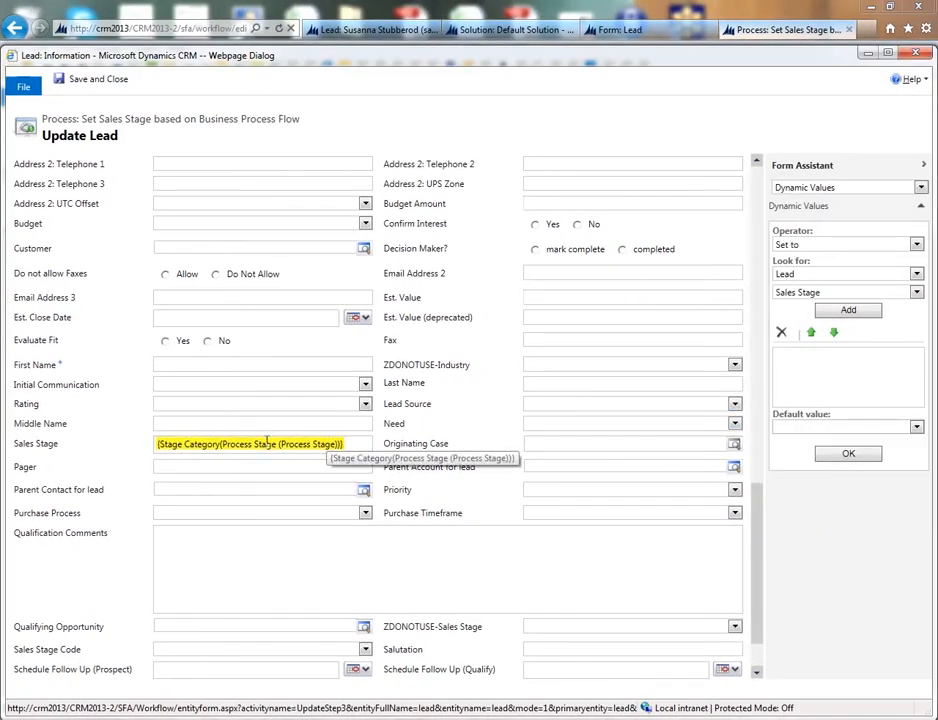
pyautogui.press('BackSpace')
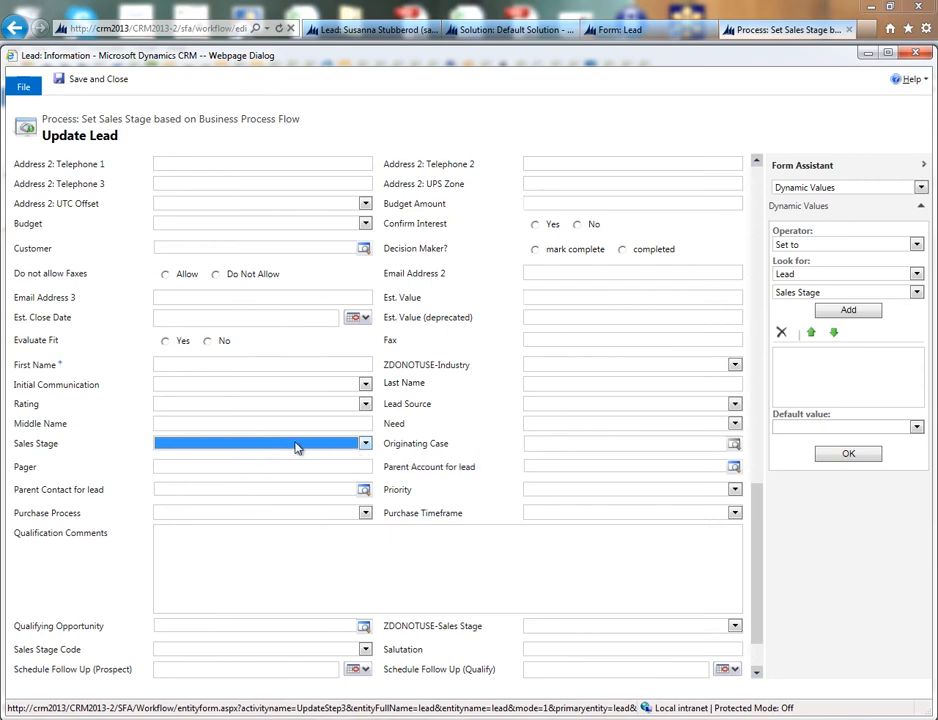
# Set the Sales Stage field to the dynamic value Stage Category from Process Stage (Process Stage), and save the Update Lead properties.
pyautogui.click(295, 447)
pyautogui.click(295, 447)
pyautogui.click(812, 277)
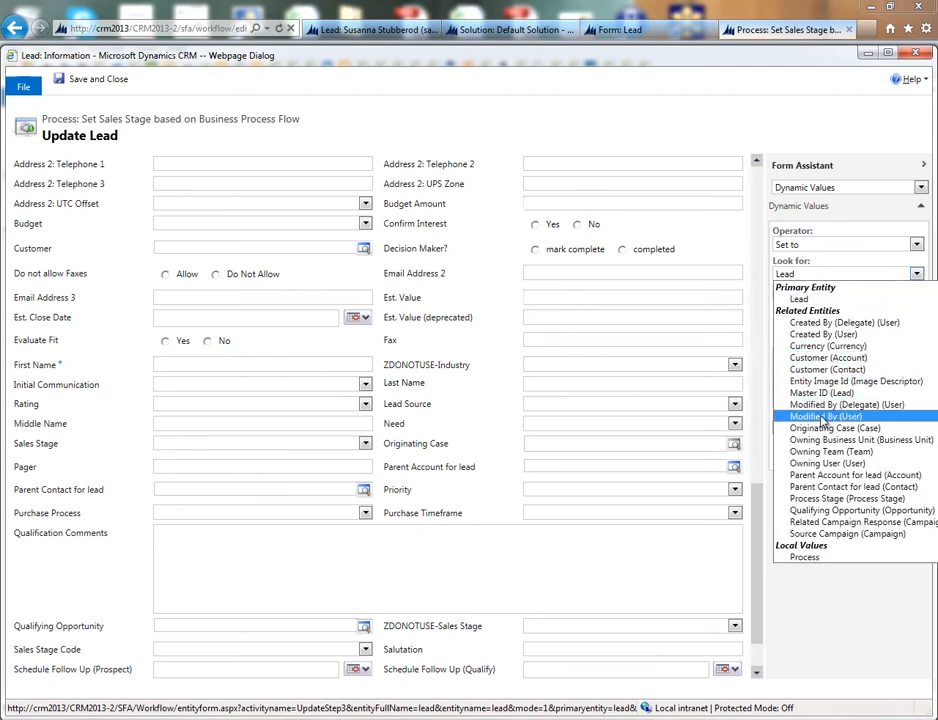
pyautogui.click(830, 498)
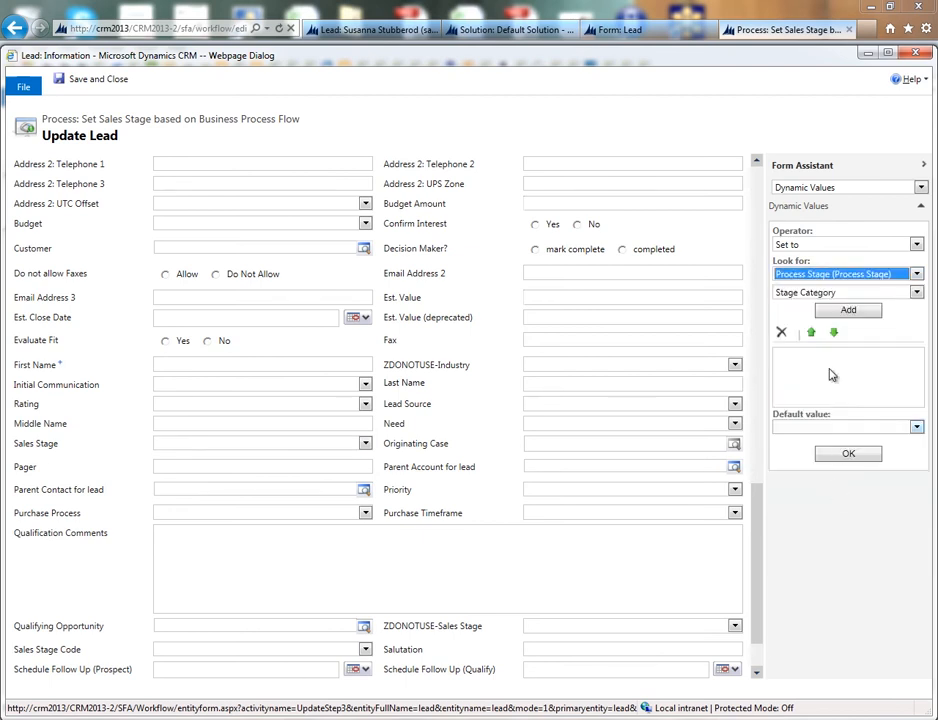
pyautogui.click(838, 313)
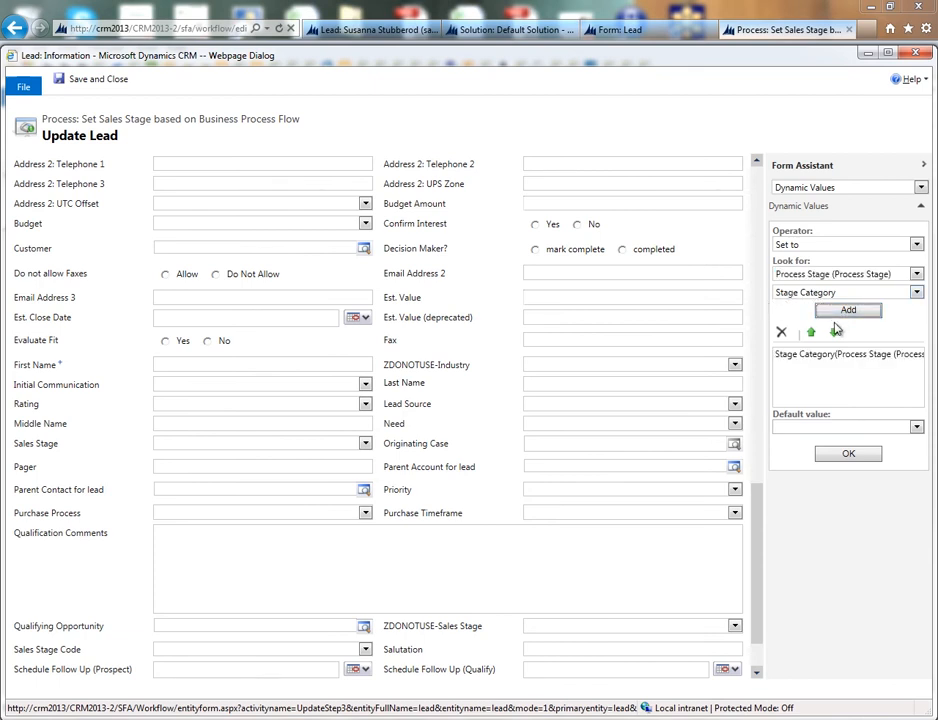
pyautogui.click(855, 455)
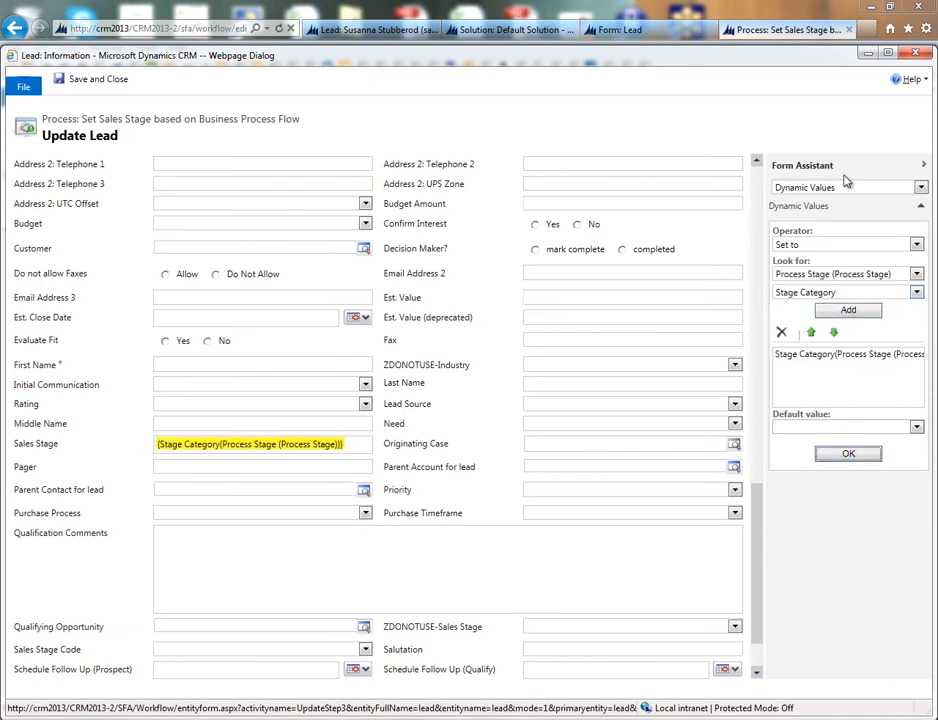
pyautogui.click(98, 80)
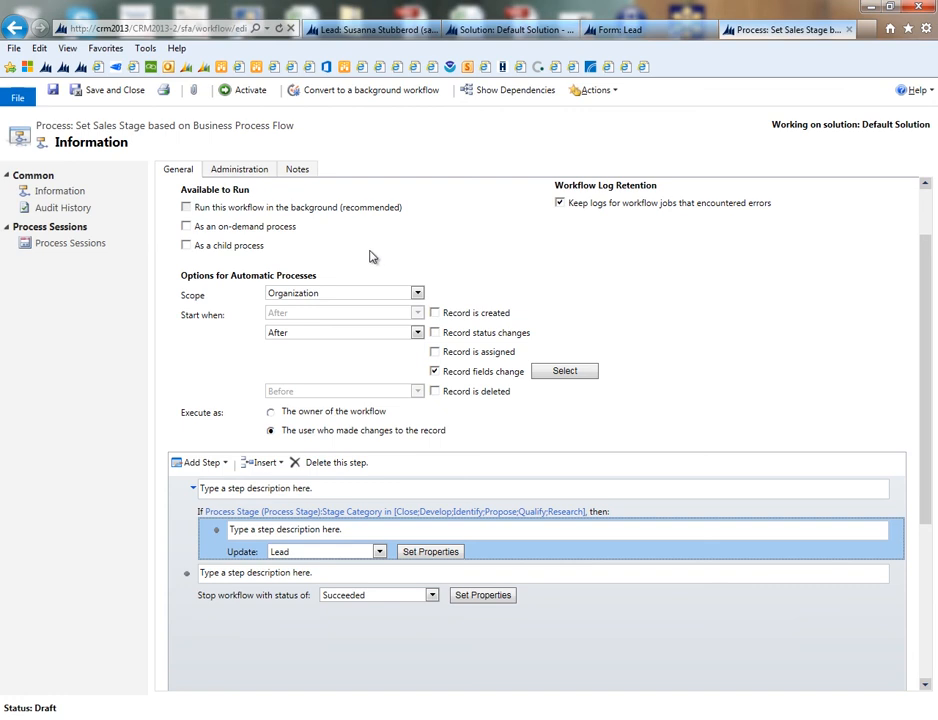
# Activate the Set Sales Stage based on Business Process Flow workflow, confirm the activation, and close the process window.
pyautogui.click(243, 92)
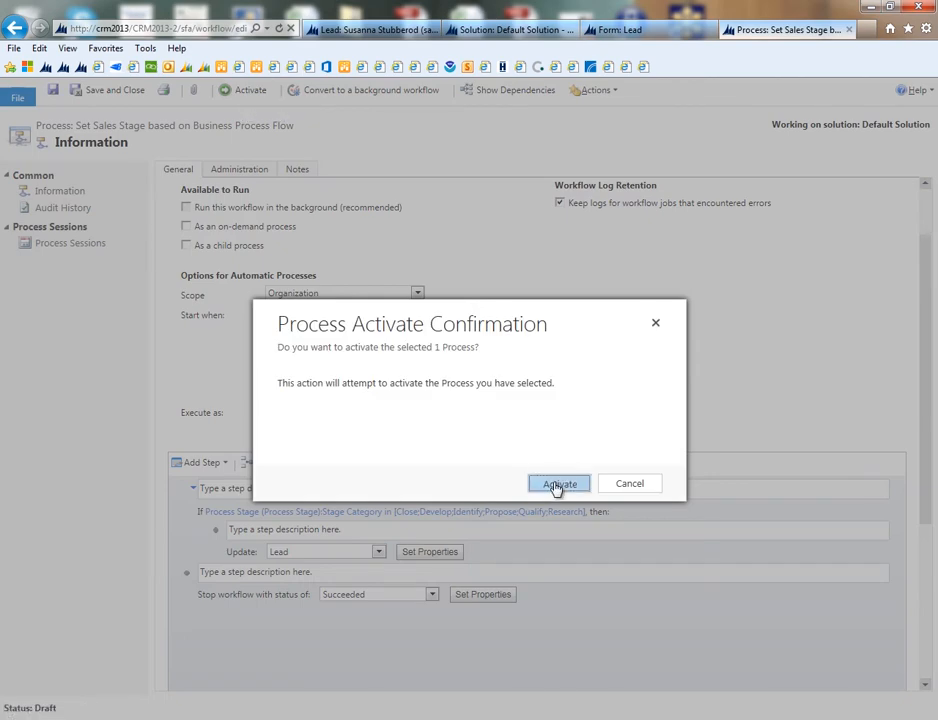
pyautogui.click(557, 485)
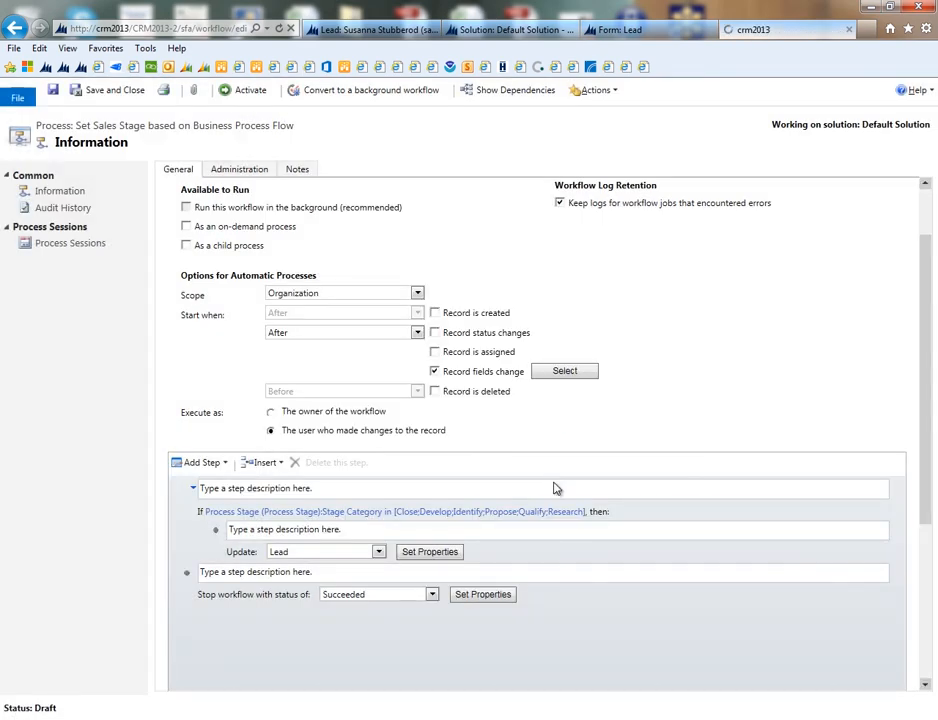
pyautogui.click(849, 30)
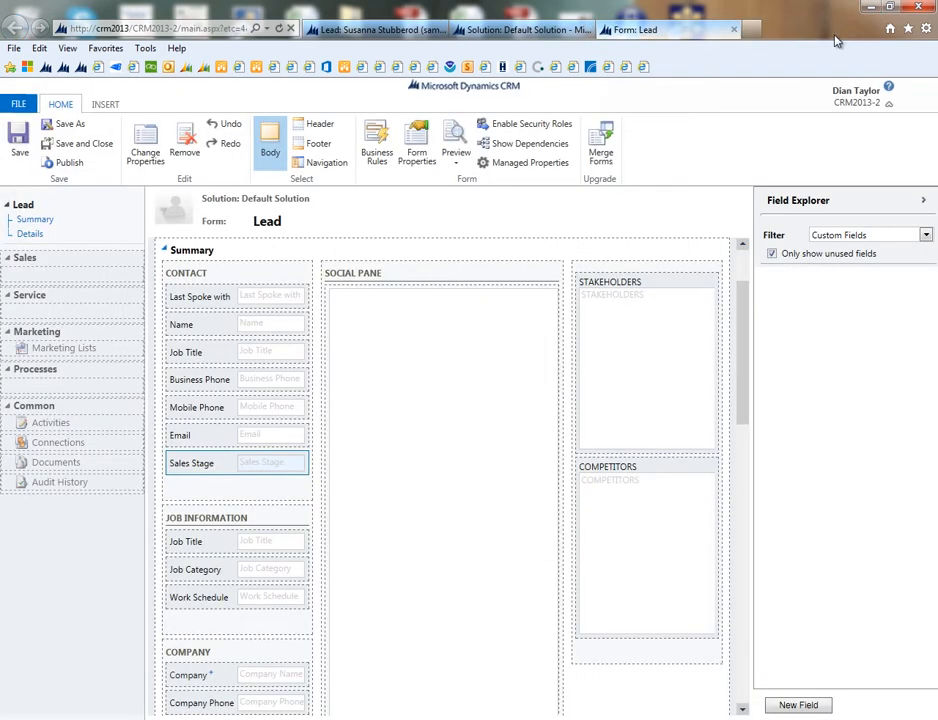
# On the open sample lead record, advance the business process flow from Identify to Qualify and move it back to Identify.
pyautogui.click(340, 30)
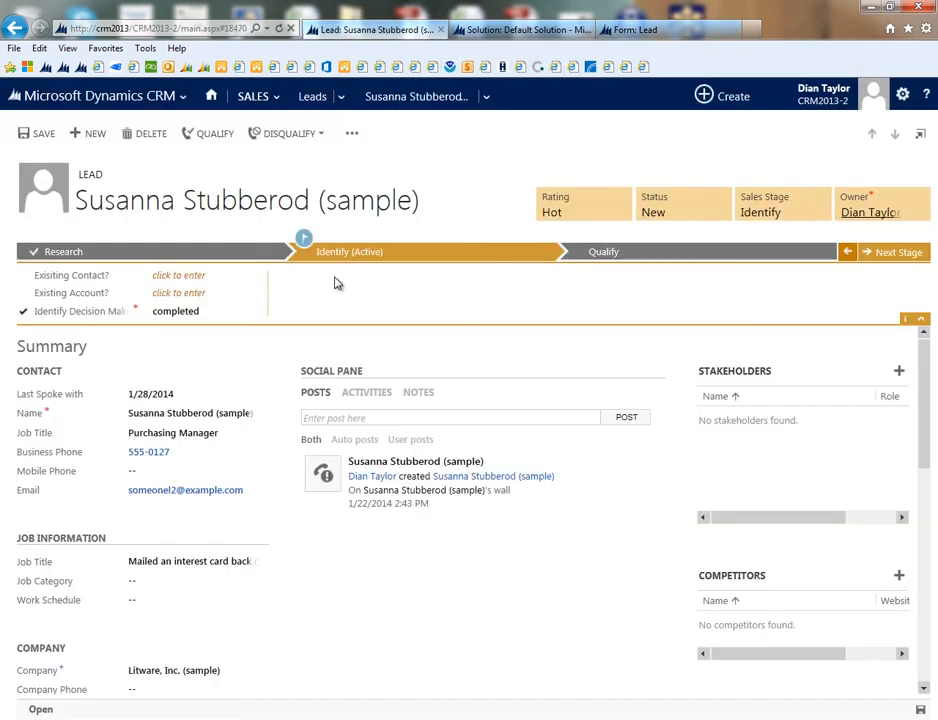
pyautogui.click(893, 258)
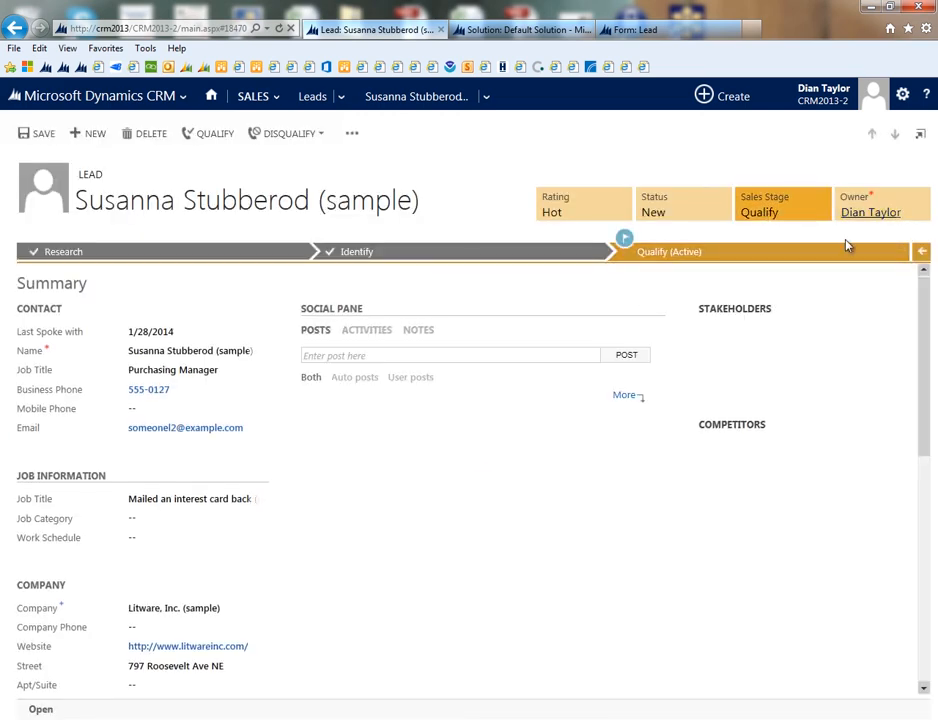
pyautogui.click(921, 253)
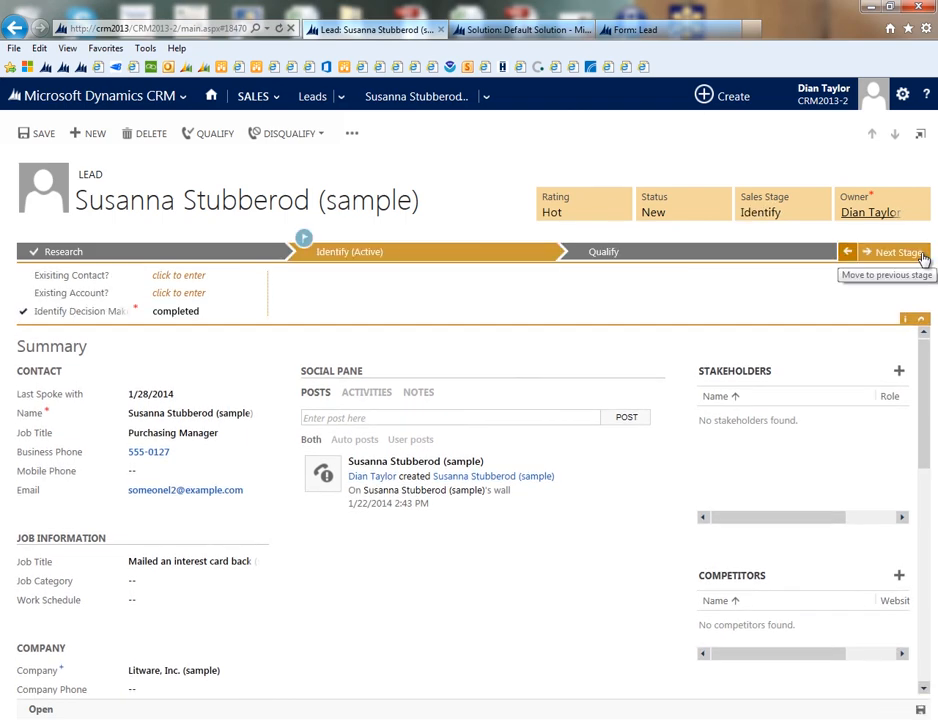